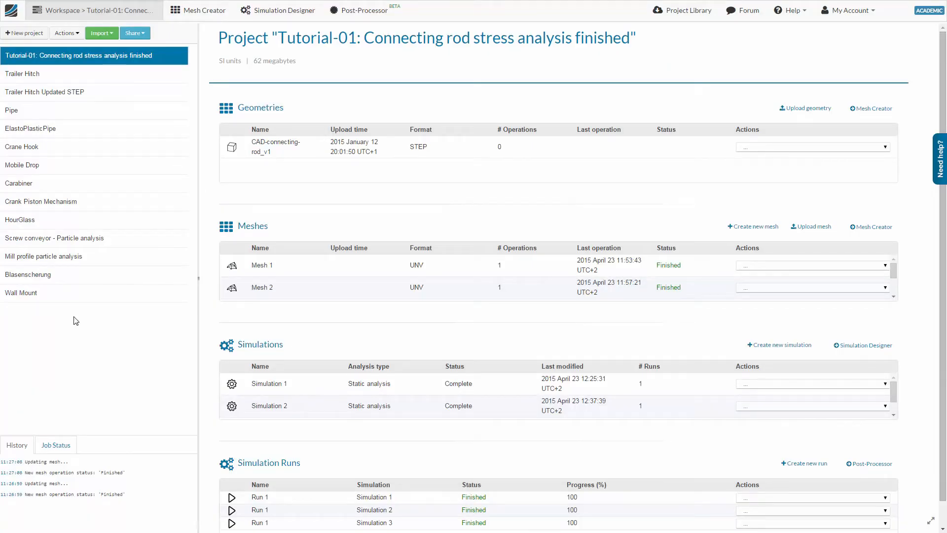
Create a simulation named "Simulation 1" in the Wall Mount project and save its type as solid mechanics Static analysis.
click(51, 295)
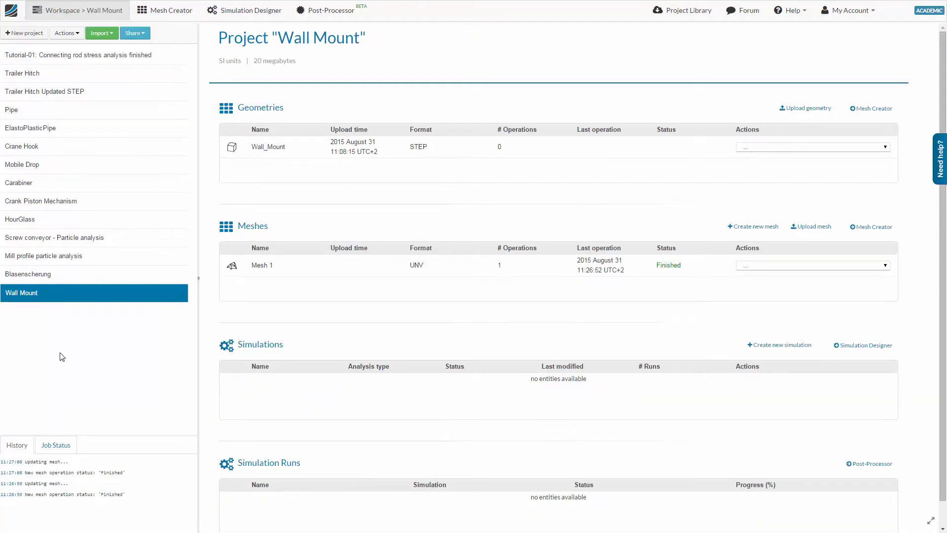
click(229, 20)
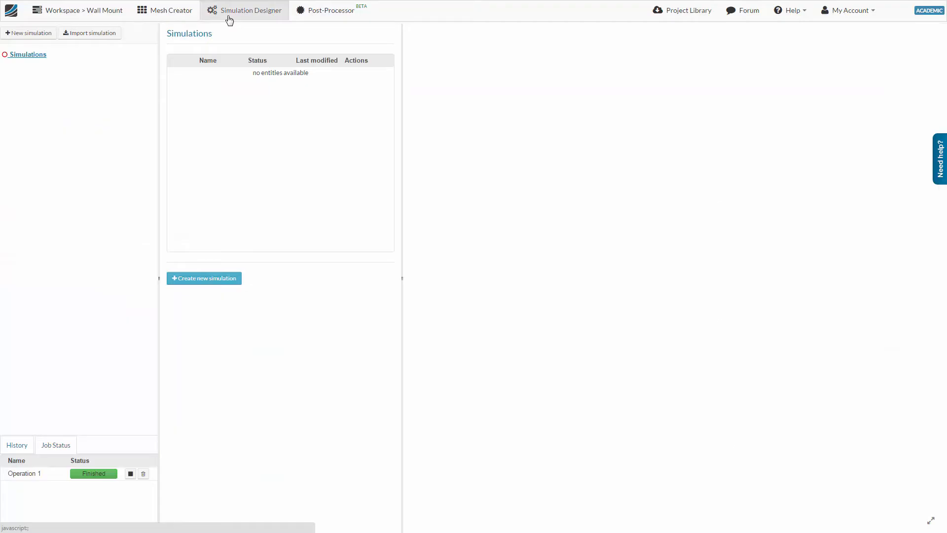
click(218, 286)
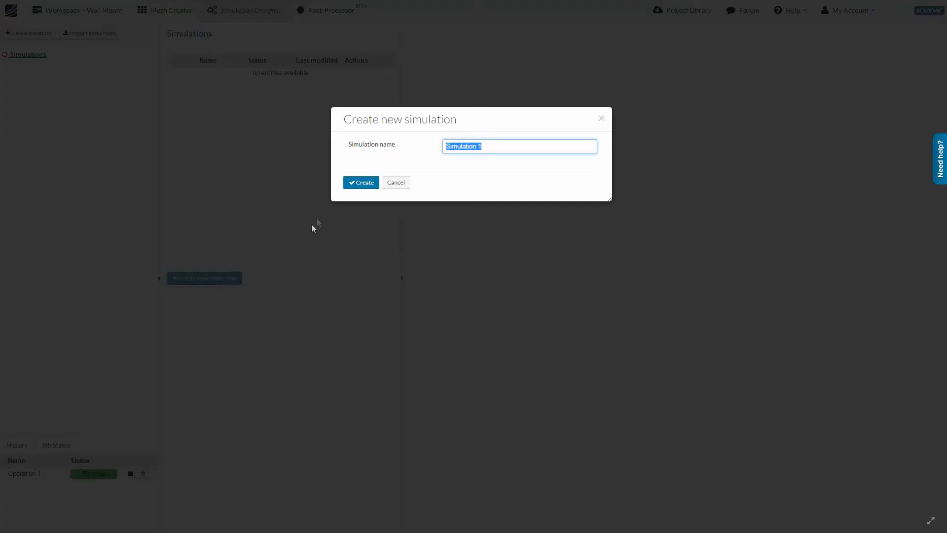
click(357, 186)
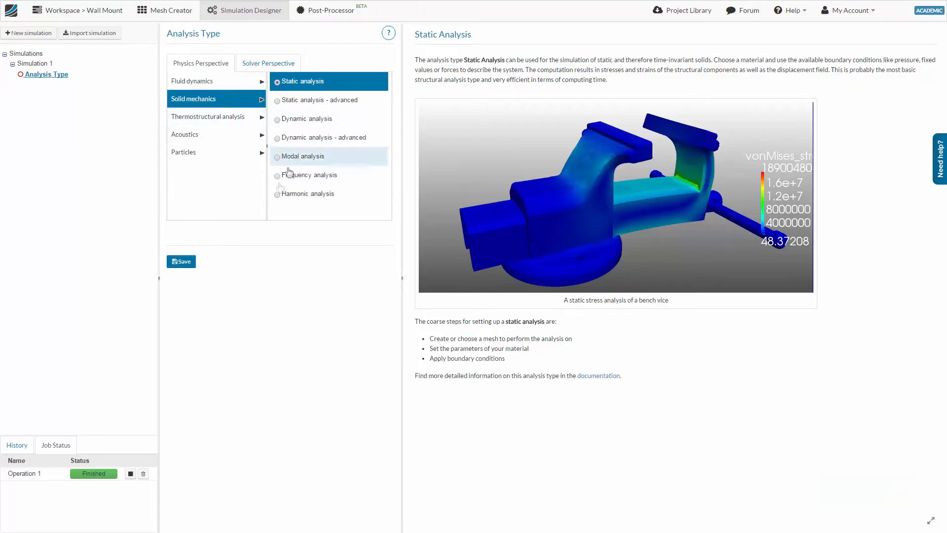
click(189, 264)
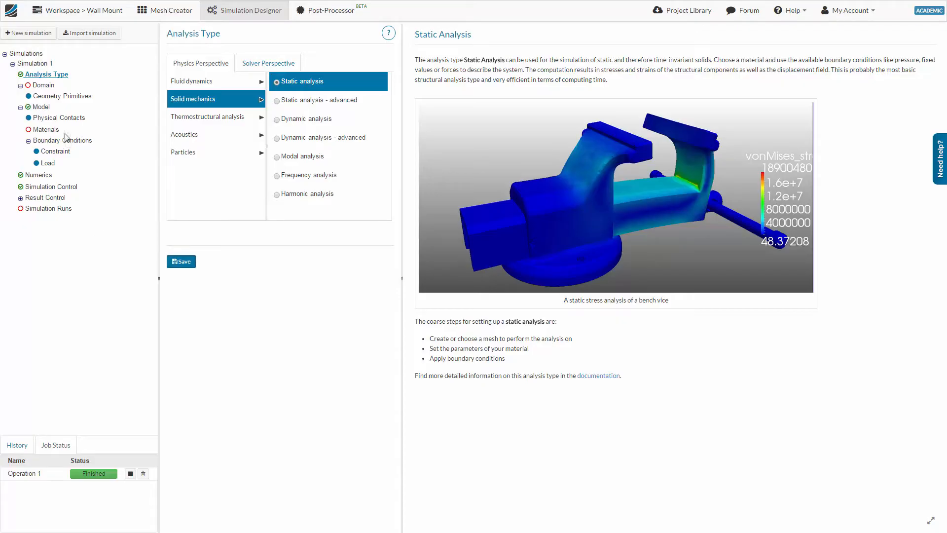
Assign Mesh 1 as the domain of Simulation 1 and save it.
click(49, 86)
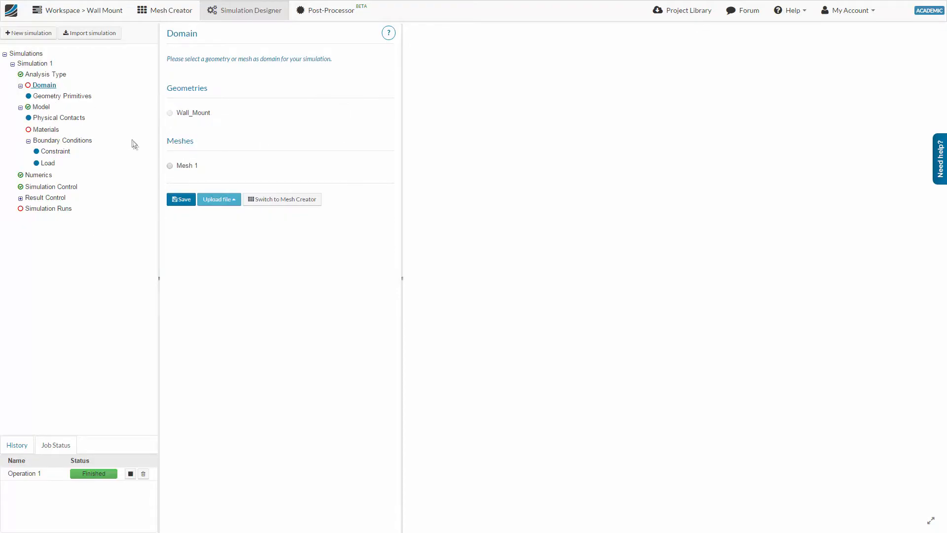
click(170, 167)
click(181, 201)
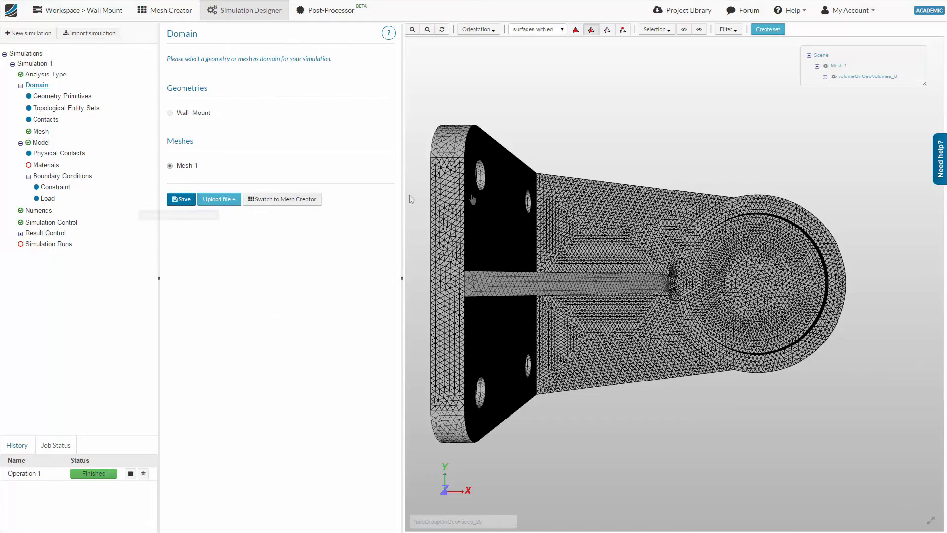
Add the linear elastic material Steel to the model, assign it to volumeOnGeoVolumes_0 and save it.
click(46, 143)
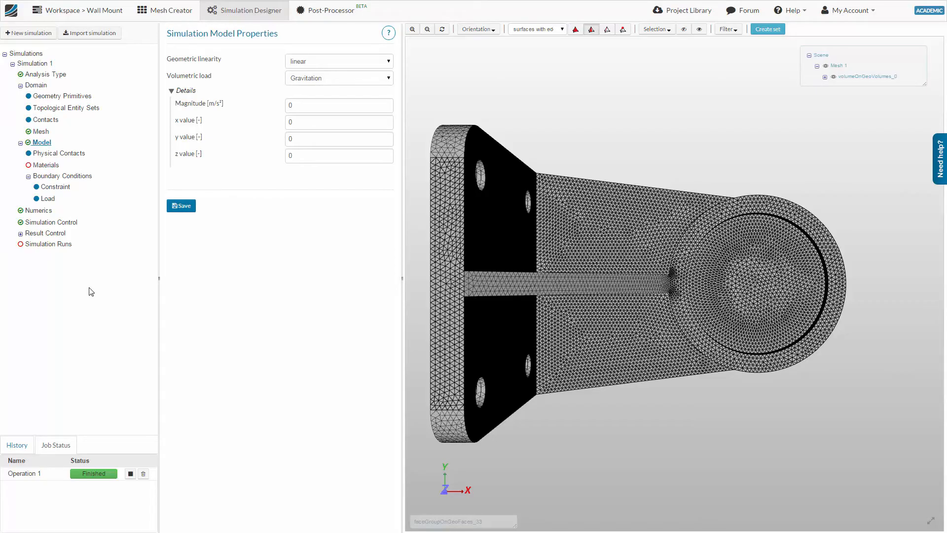
click(52, 166)
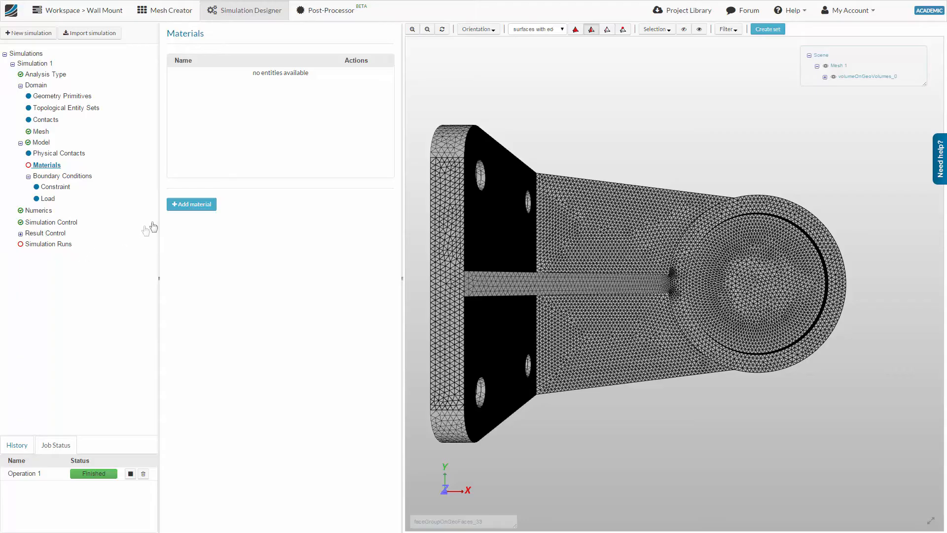
click(183, 211)
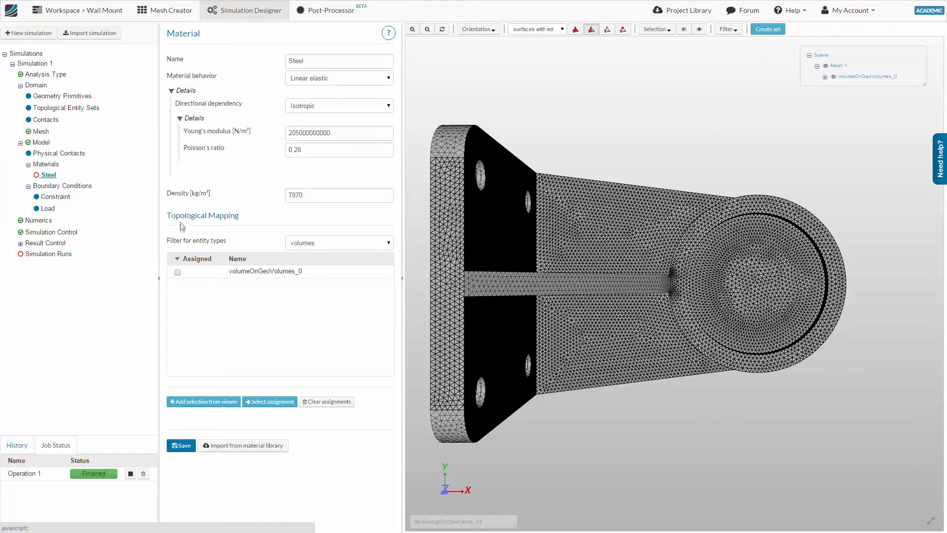
click(177, 272)
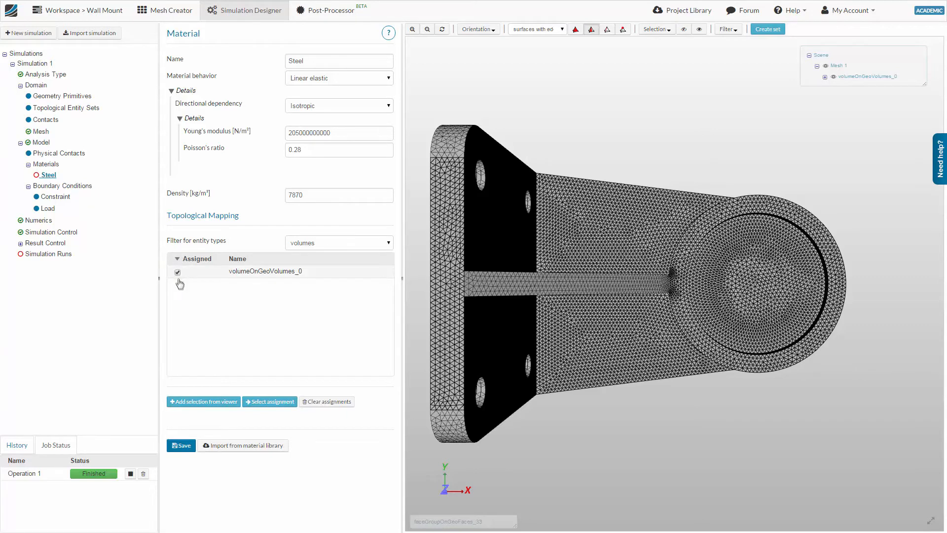
click(183, 446)
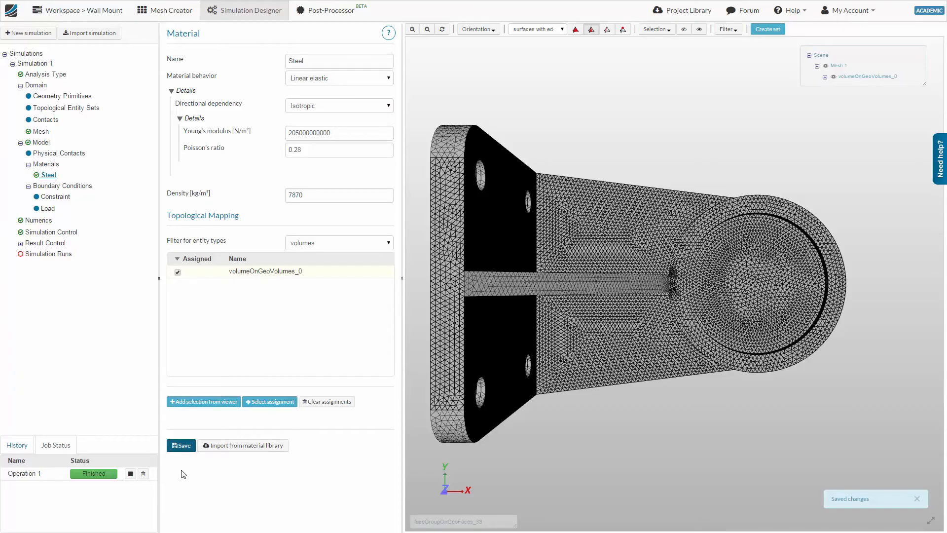
Review the properties of gold and silver in the material library without importing a material.
click(243, 447)
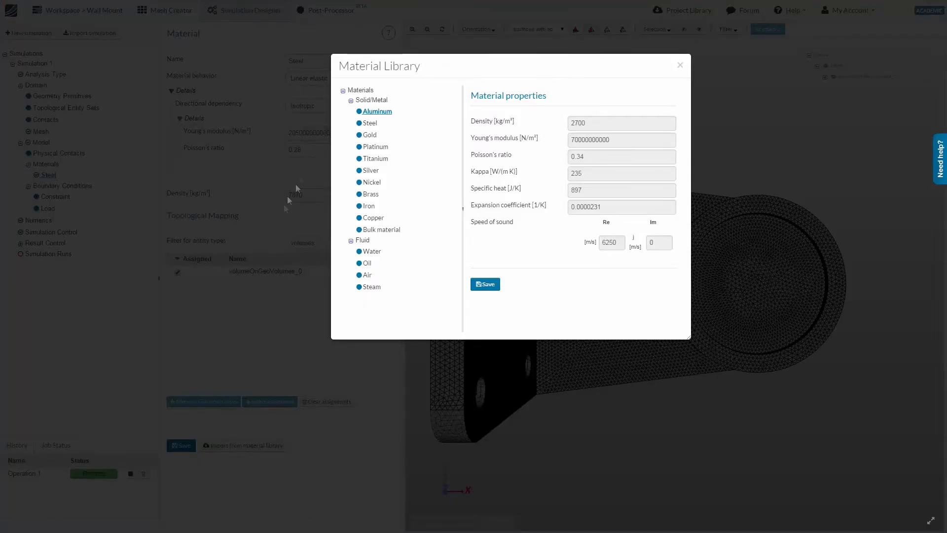
click(371, 134)
click(375, 170)
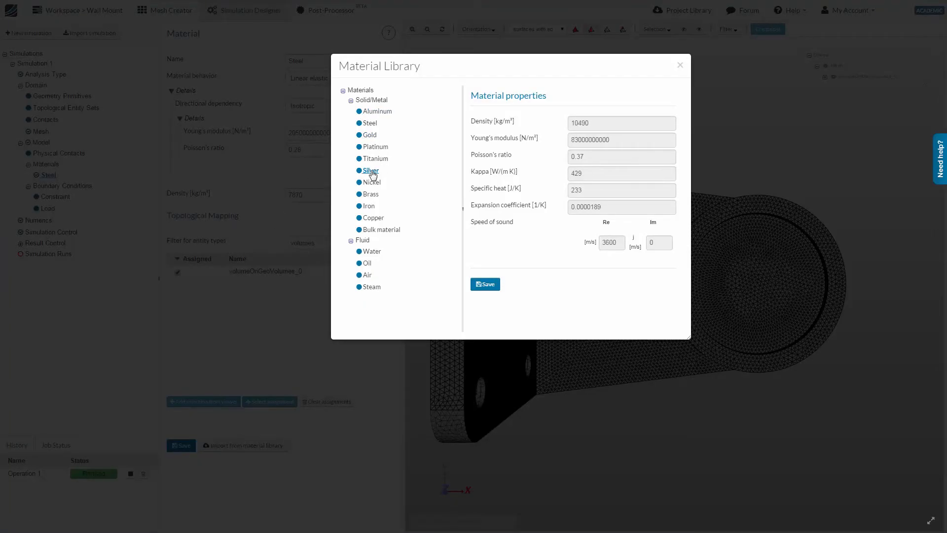
click(680, 65)
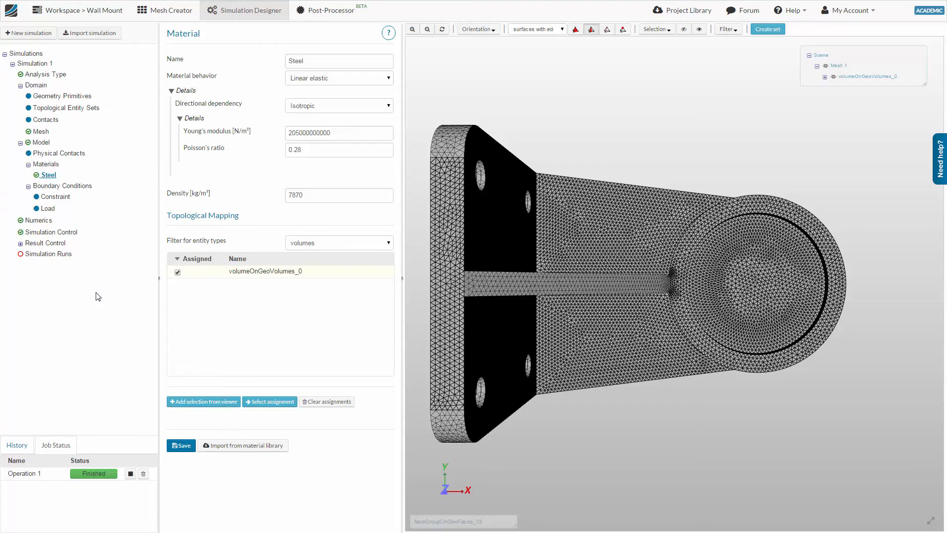
Add a load boundary condition of type Pressure, name it "Pressure" and set its value to 15000000 Pa.
click(75, 187)
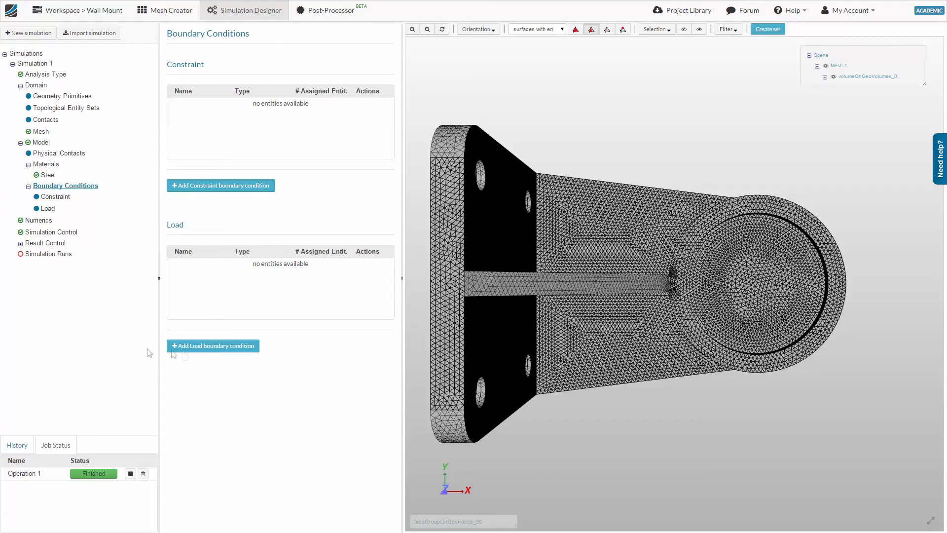
click(205, 346)
drag(354, 60, 274, 62)
text(Pressure)
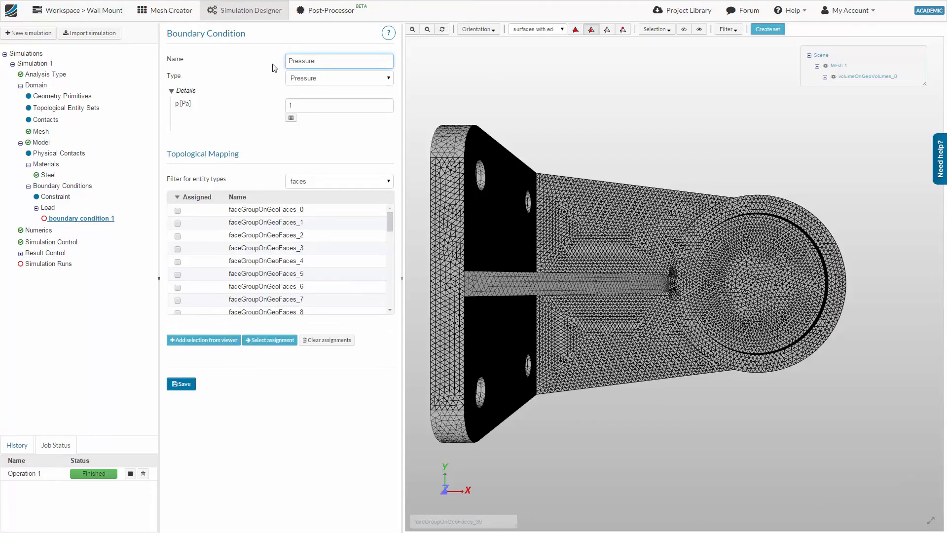
key(Tab)
key(Tab)
text(15)
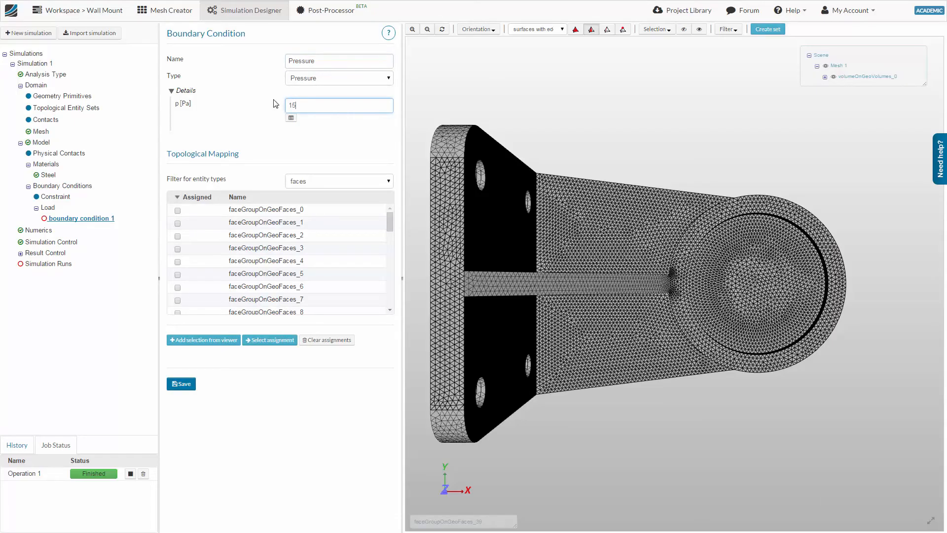
text(000000)
Assign the pressure load to the circular face inside the mount's round cup and save it.
click(591, 30)
click(743, 276)
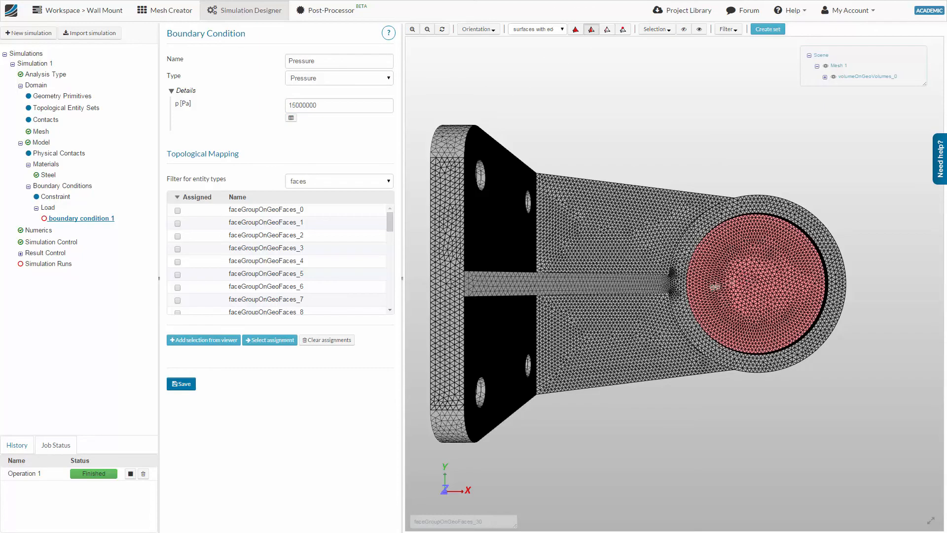
click(214, 340)
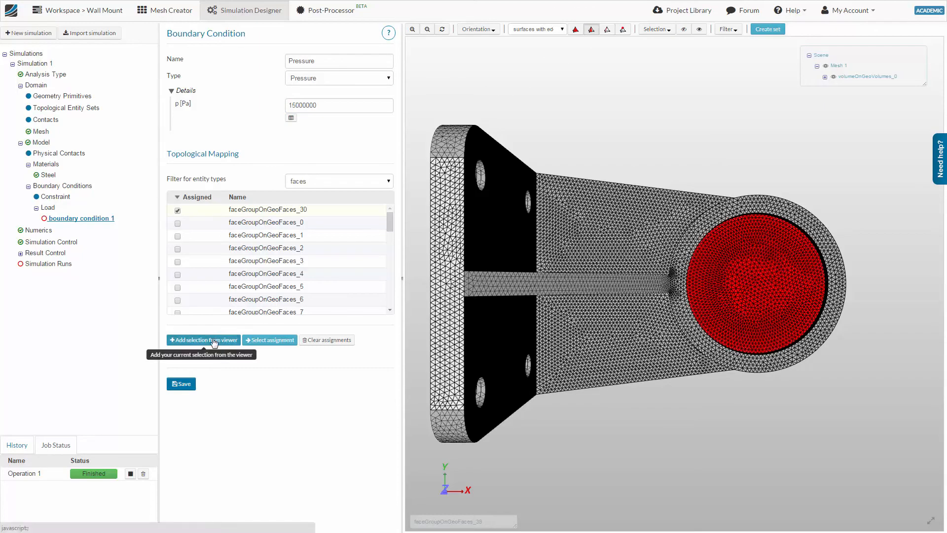
click(183, 387)
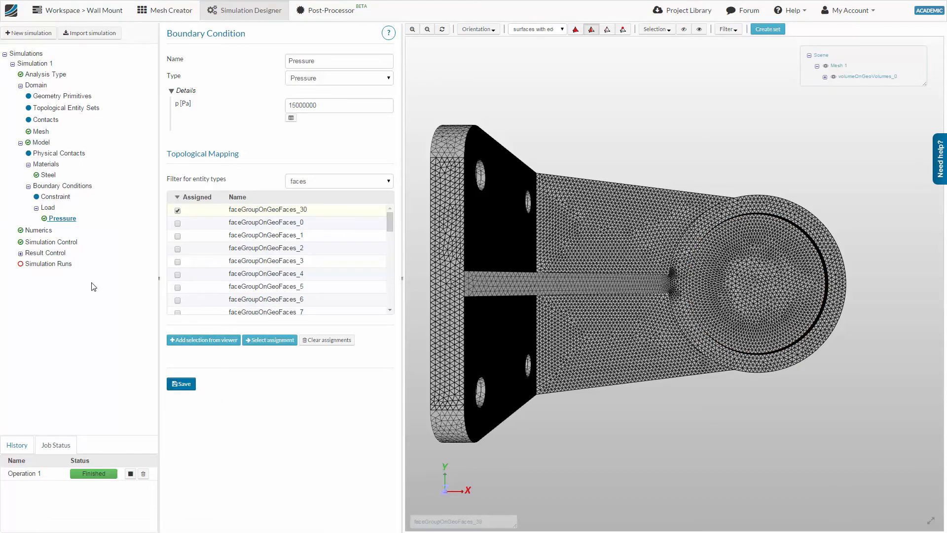
Add a Fixed value constraint with zero x, y and z displacement, assign it to the faces of the four bolt holes and save it.
click(63, 197)
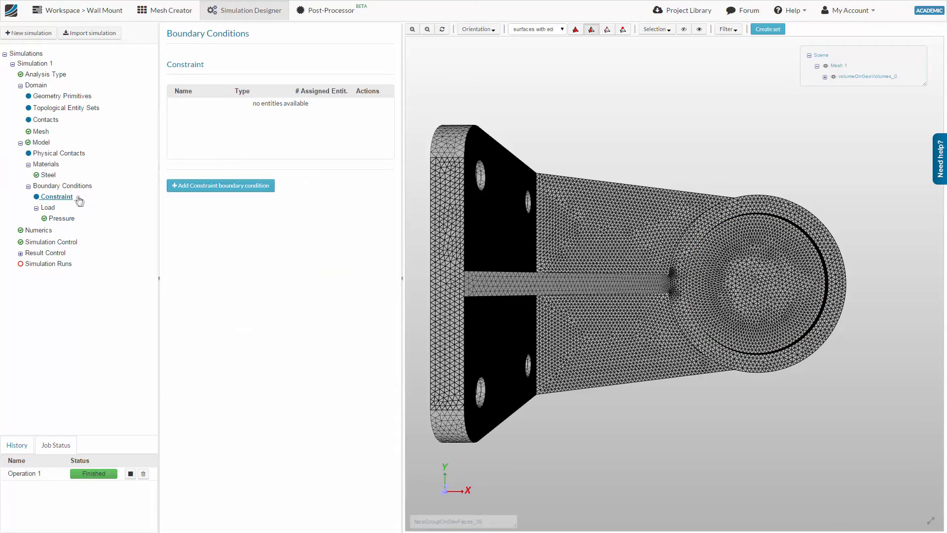
click(213, 192)
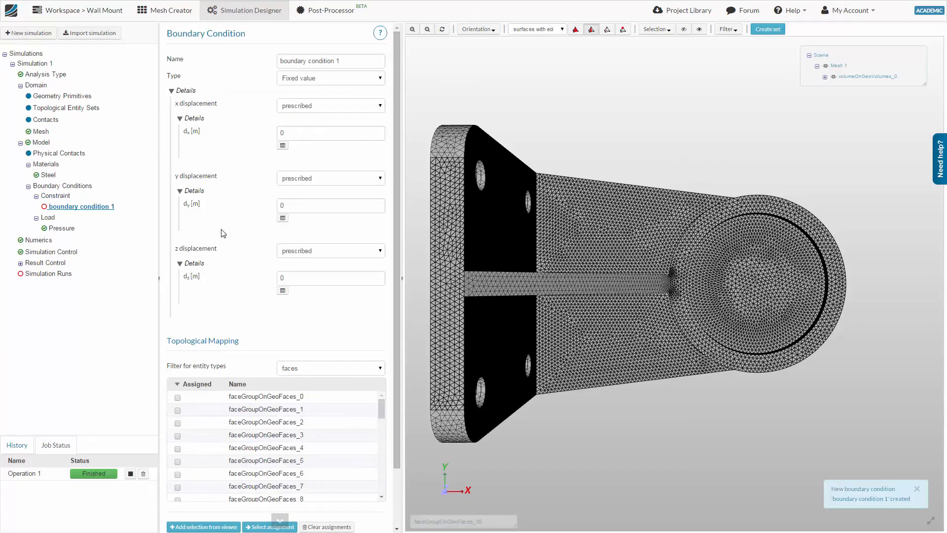
drag(419, 266, 546, 291)
click(493, 215)
click(590, 329)
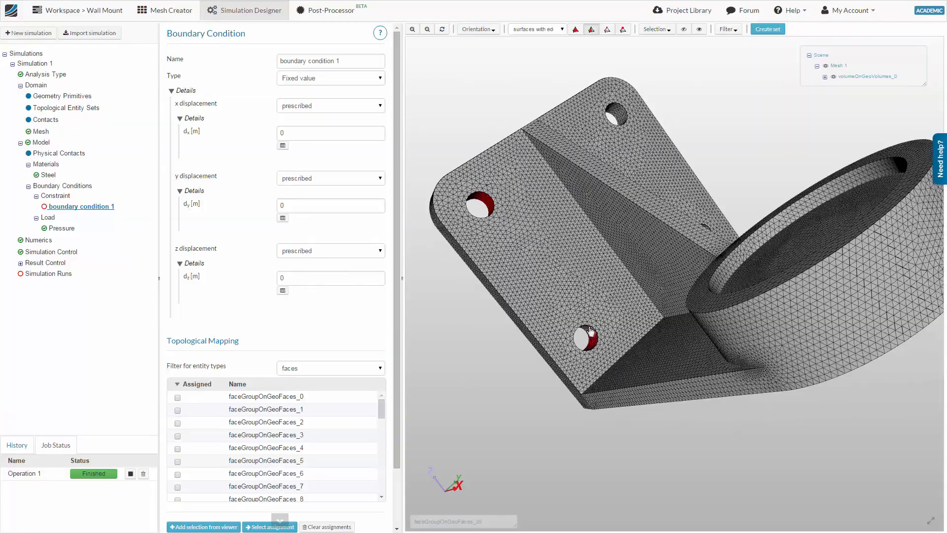
drag(590, 328, 673, 231)
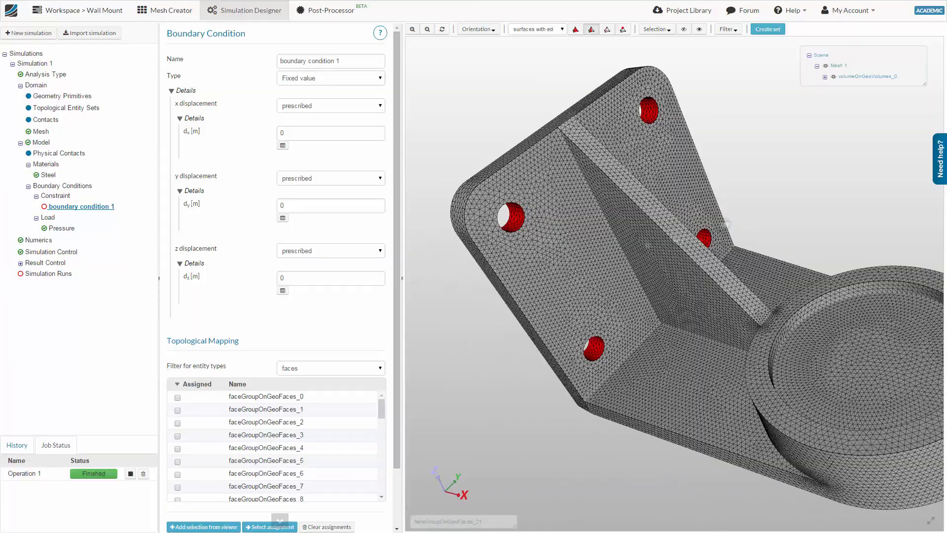
scroll(349, 413, down, 1)
click(203, 479)
scroll(193, 498, down, 1)
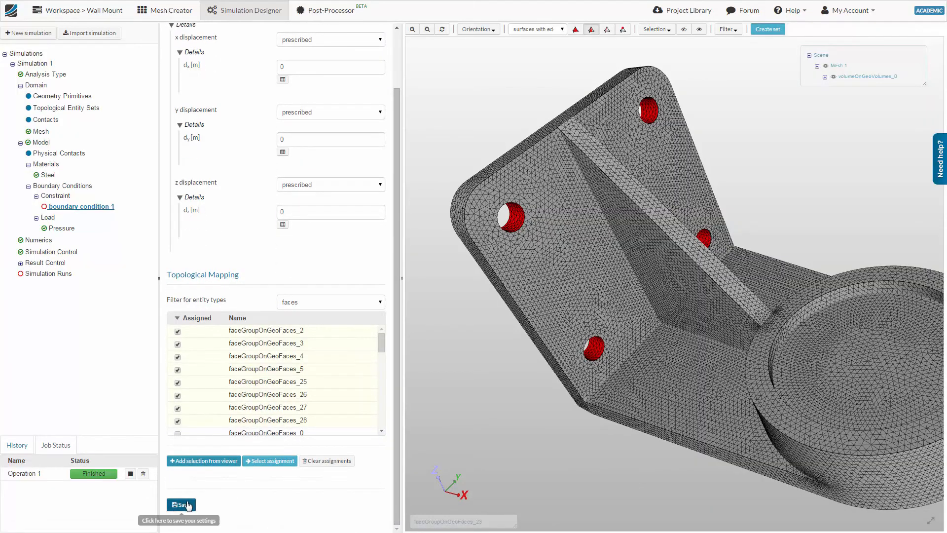
click(180, 504)
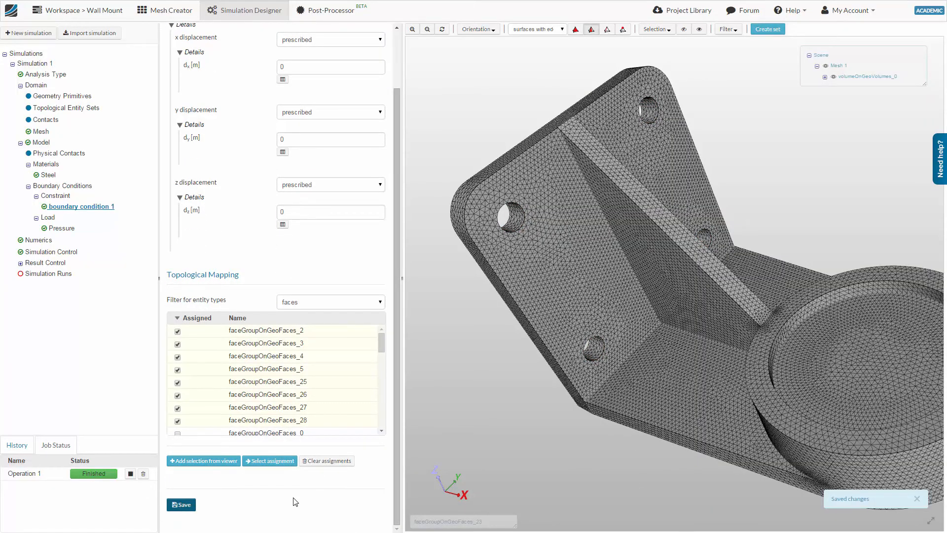
Save the numerics with the Spooles equation solver and set the simulation control to 4 computing cores.
click(45, 242)
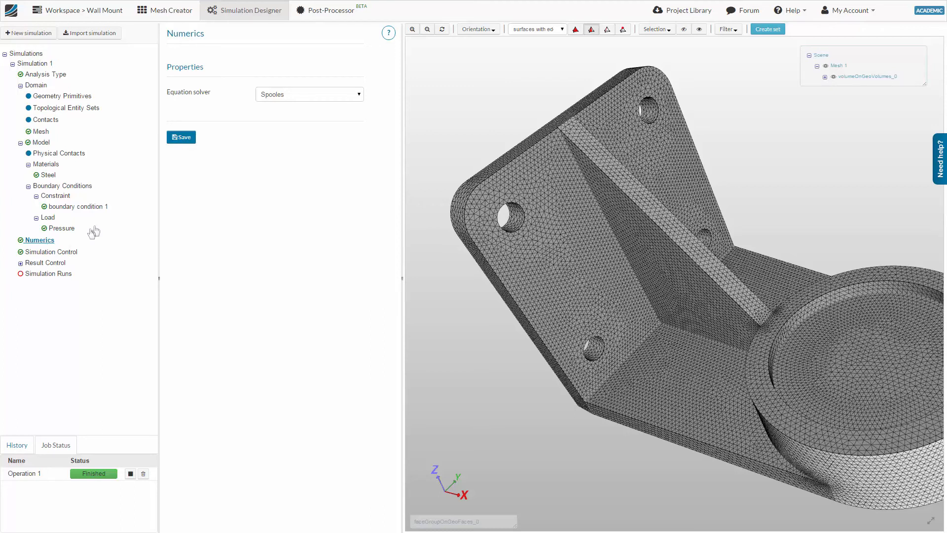
click(181, 138)
click(70, 253)
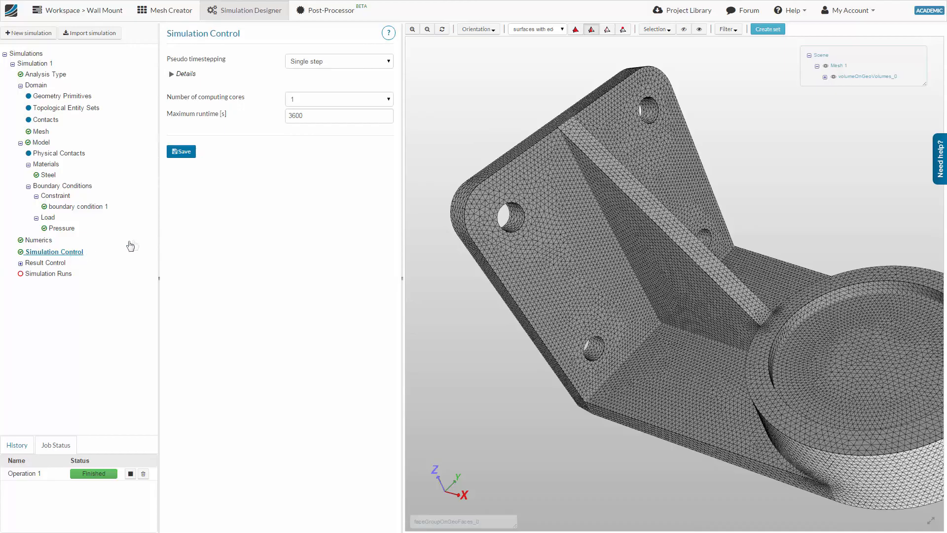
click(359, 99)
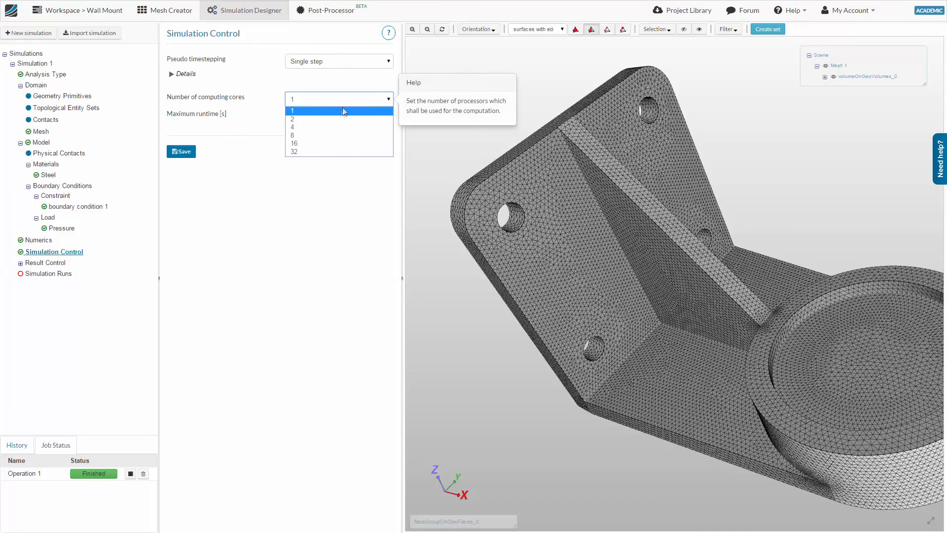
click(294, 127)
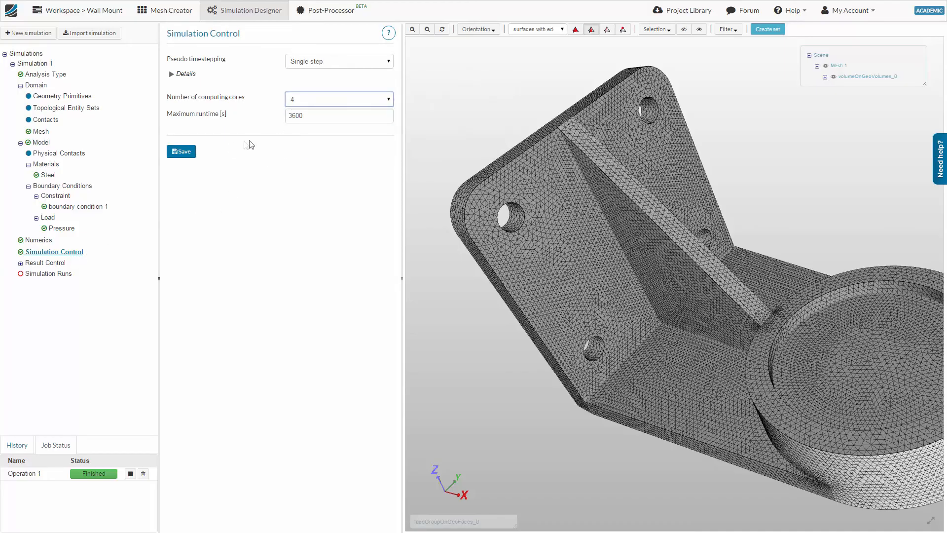
click(185, 153)
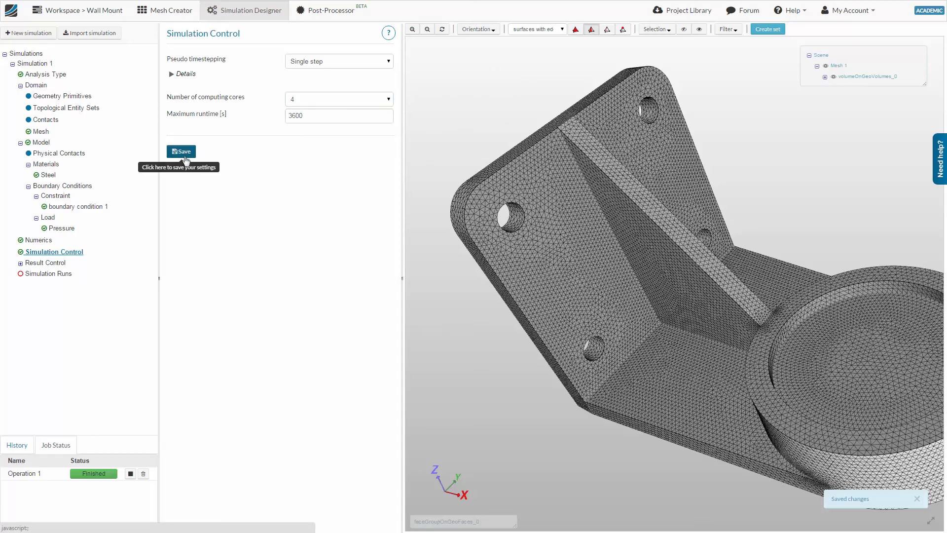
Create a simulation run named "Run 1" and start it.
click(57, 250)
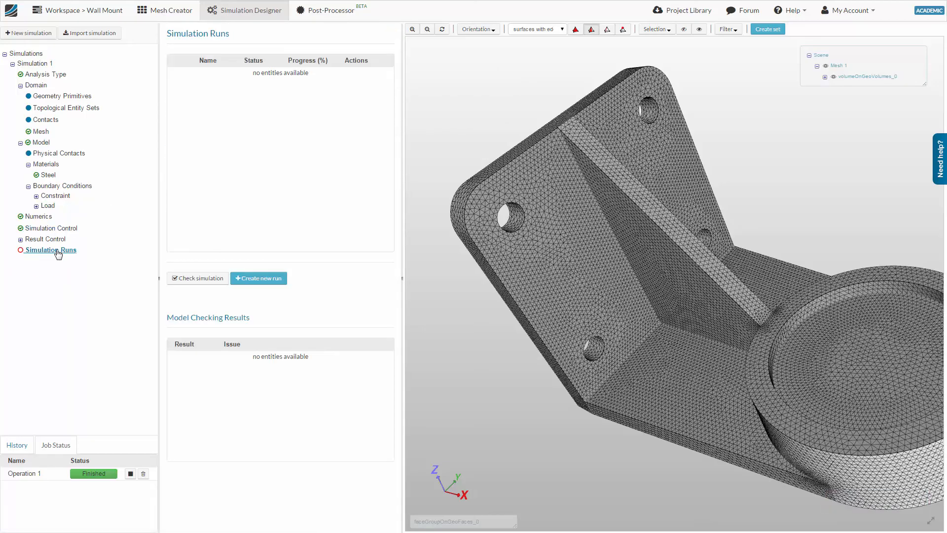
click(257, 280)
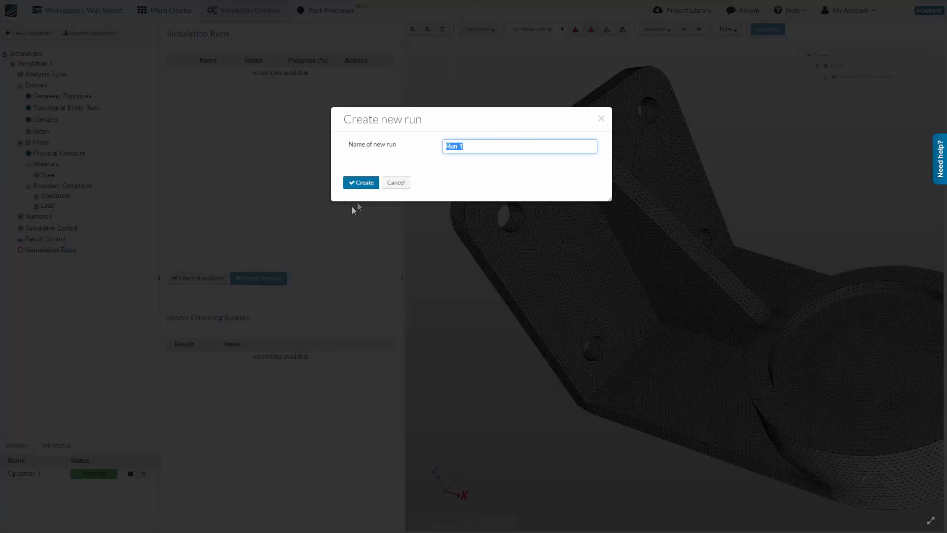
click(362, 182)
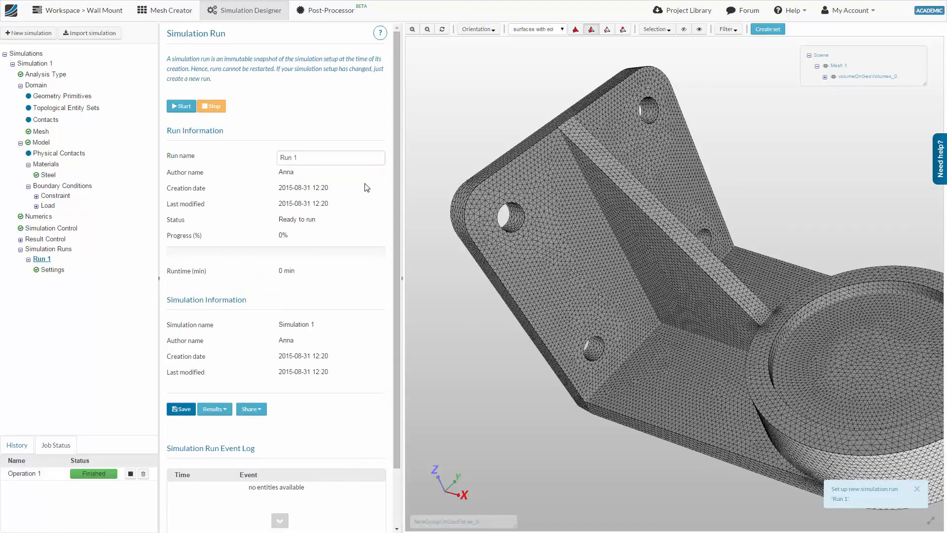
click(183, 107)
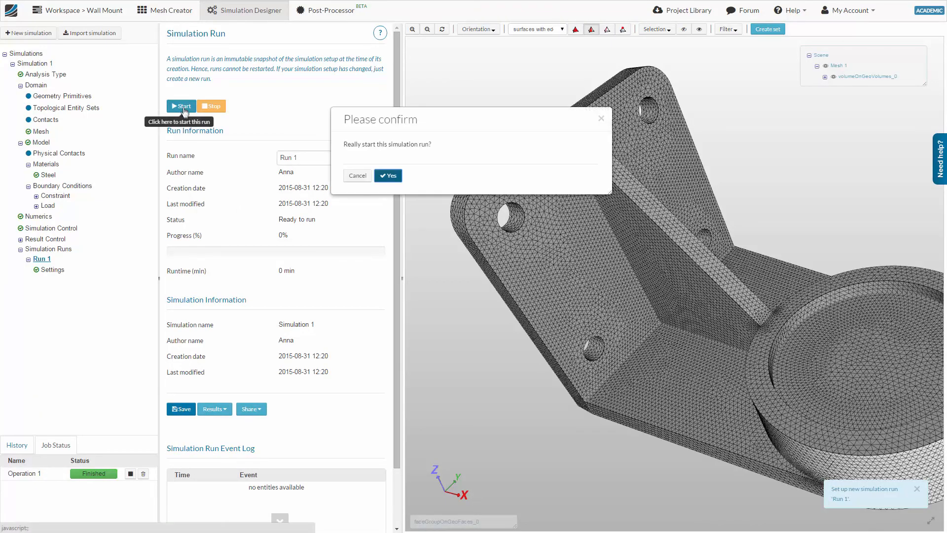
click(389, 176)
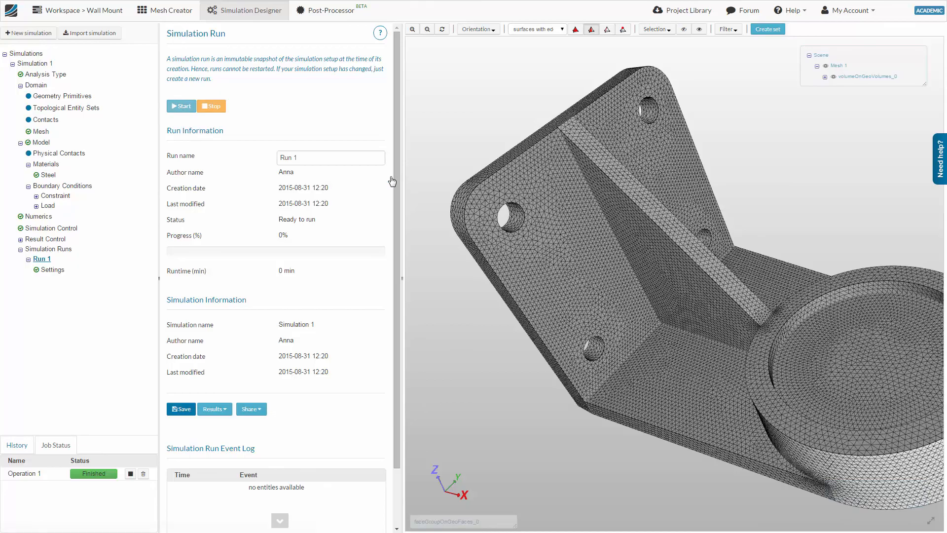